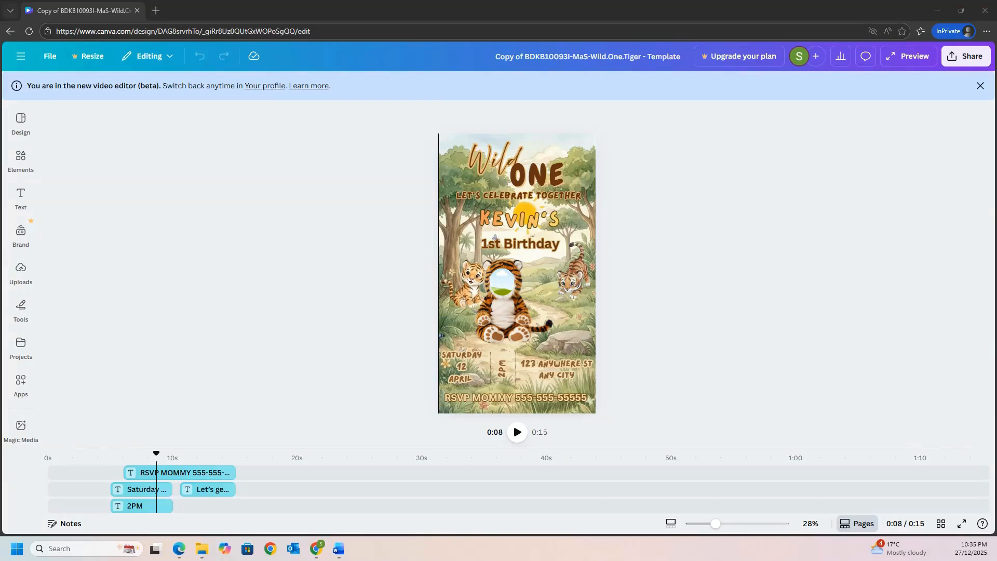
# - Enlarge the timeline area and look through all text, frame, image and background tracks of the invitation
pyautogui.scroll(-5, 543, 469)
pyautogui.scroll(5, 452, 455)
pyautogui.scroll(1, 452, 456)
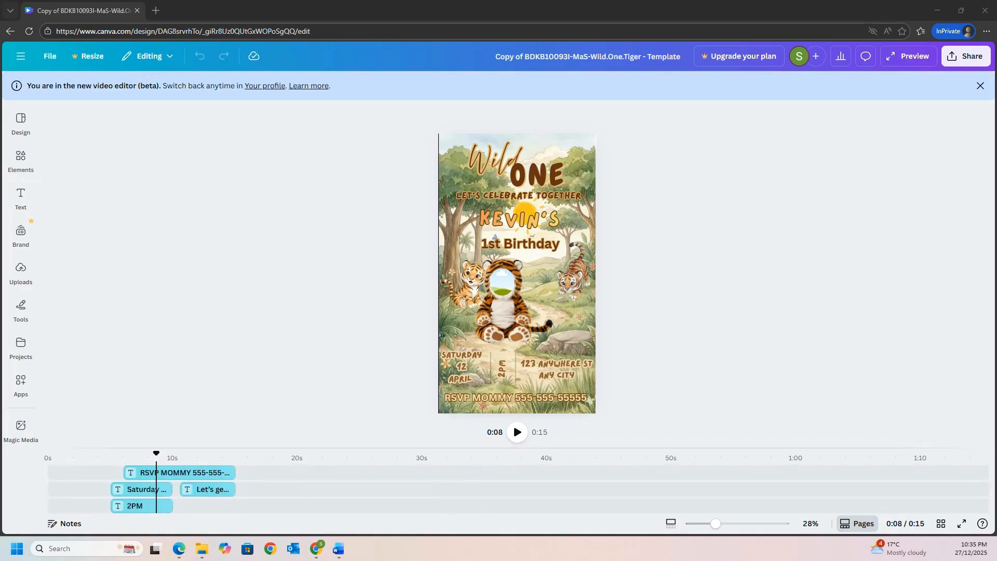
pyautogui.click(335, 447)
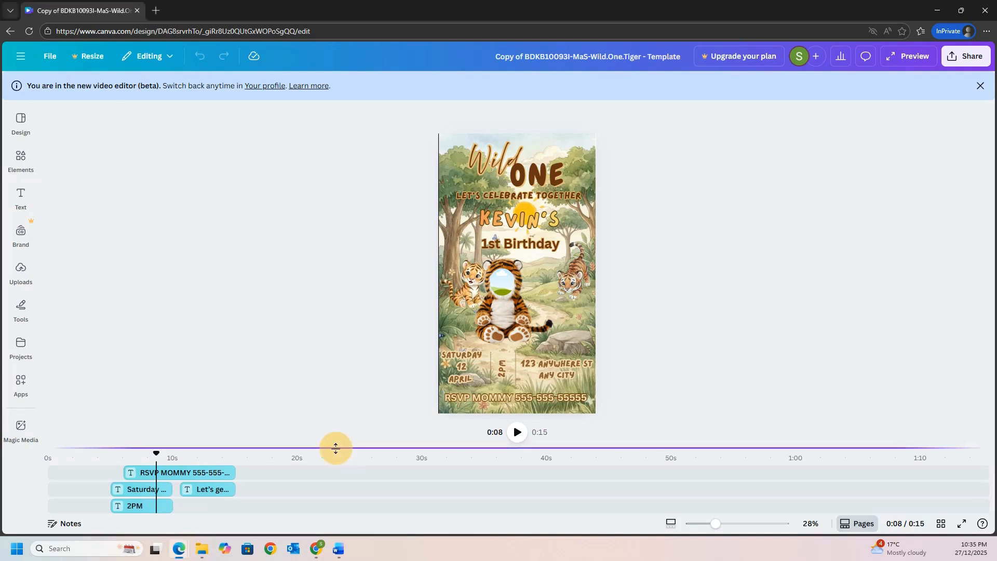
pyautogui.moveTo(335, 447); pyautogui.dragTo(349, 322)
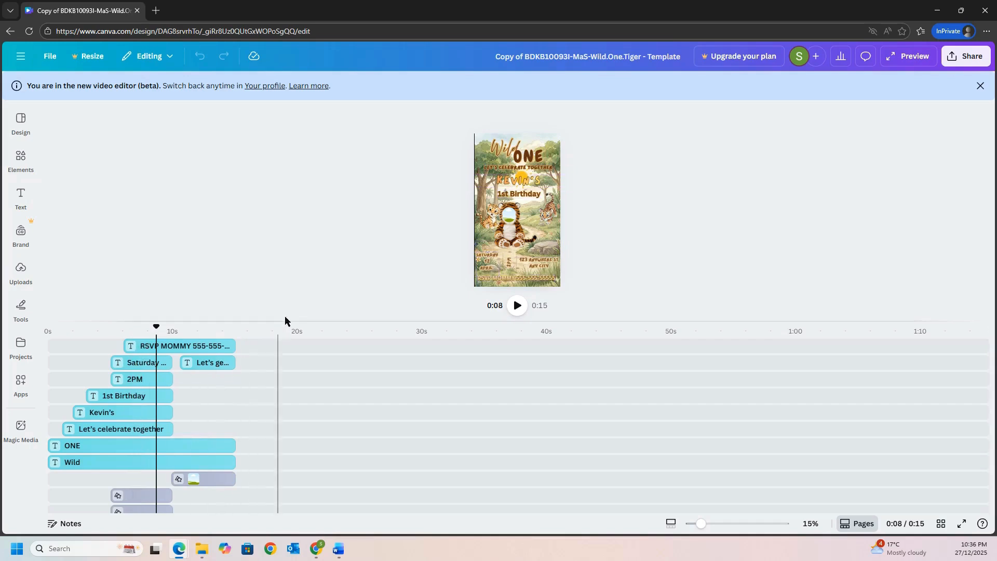
pyautogui.moveTo(271, 320); pyautogui.dragTo(289, 289)
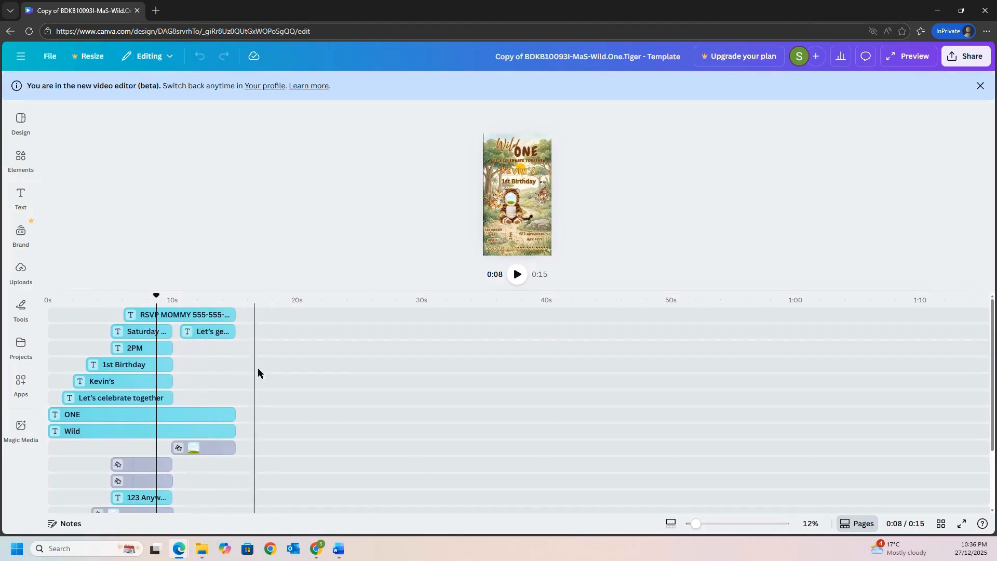
pyautogui.scroll(-1, 253, 412)
pyautogui.scroll(-1, 254, 413)
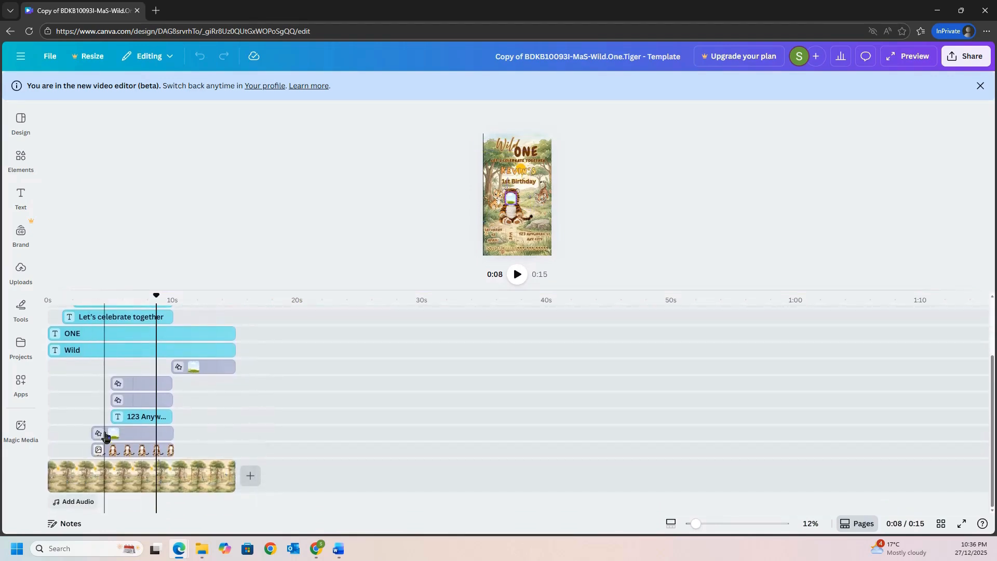
pyautogui.scroll(2, 264, 385)
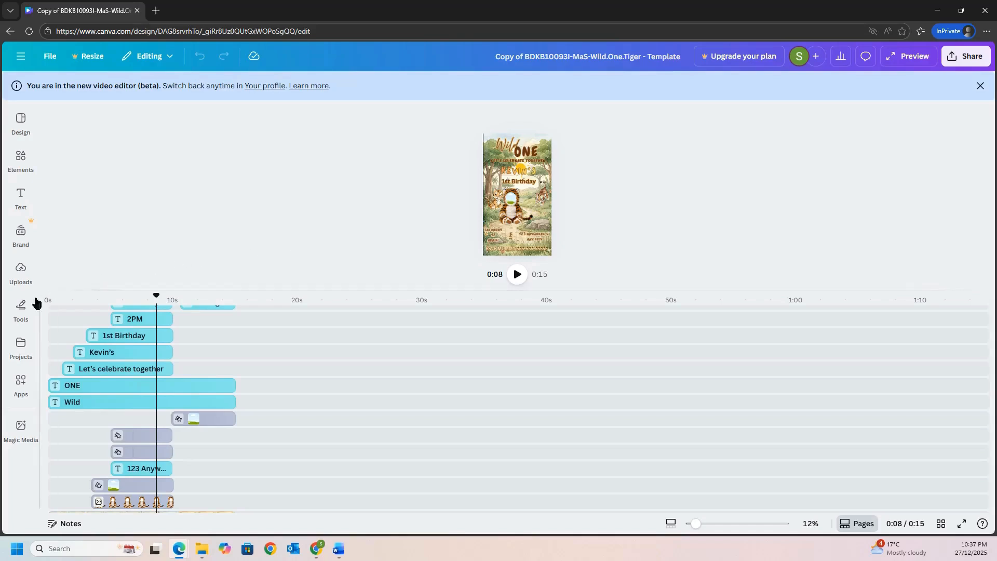
# - Upload the files Lil Tiger Man.mp4 and Lil Tiger Man.png from the Files folder to the design's uploads
pyautogui.click(21, 269)
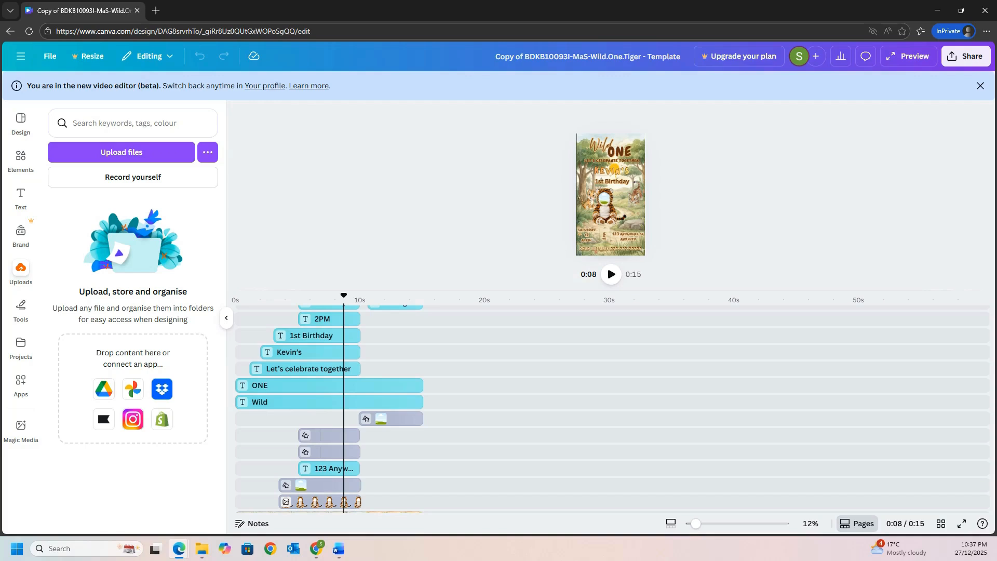
pyautogui.click(201, 549)
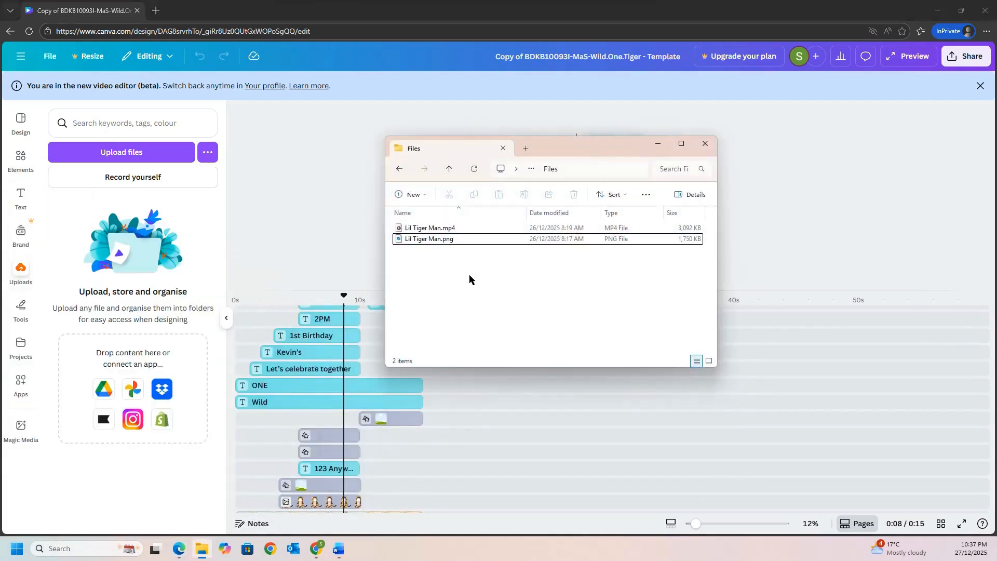
pyautogui.moveTo(500, 281); pyautogui.dragTo(83, 227)
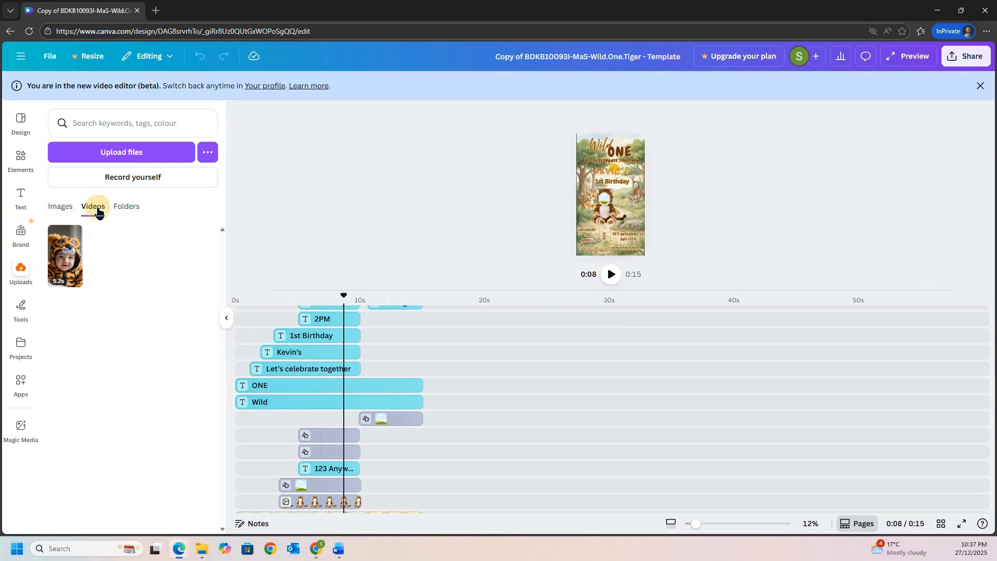
# - Enlarge the canvas area and place the uploaded baby photo in the tiger costume's face frame
pyautogui.click(61, 208)
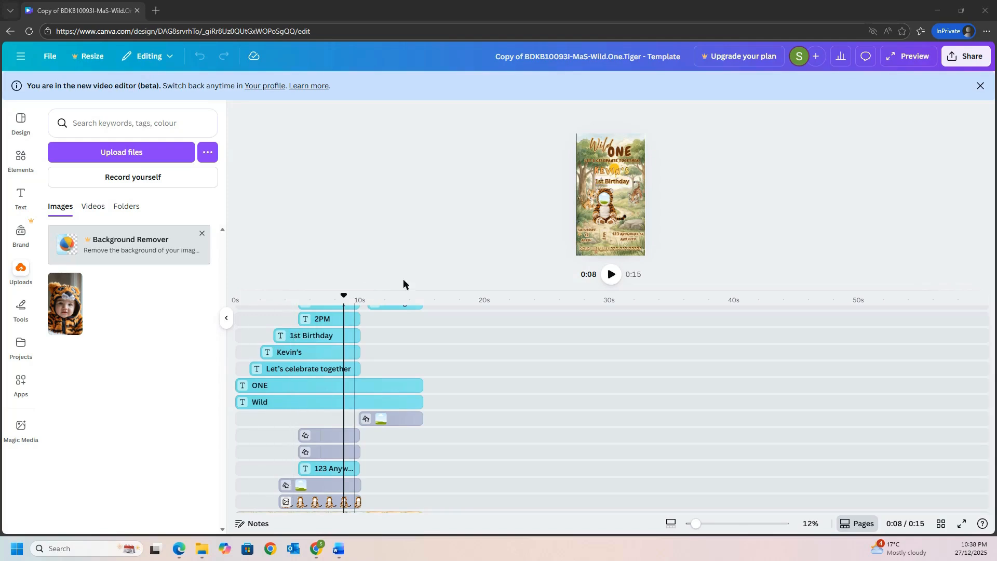
pyautogui.moveTo(526, 291); pyautogui.dragTo(545, 431)
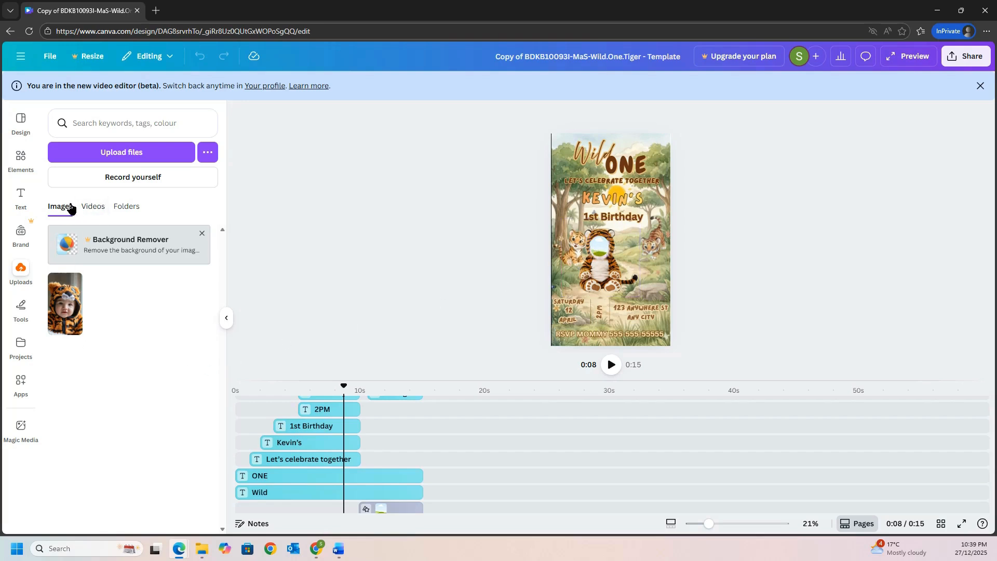
pyautogui.moveTo(65, 305); pyautogui.dragTo(599, 248)
# - Enlarge the baby photo within the face frame's crop until the photo is about as wide as the tiger head
pyautogui.moveTo(708, 526); pyautogui.dragTo(744, 527)
pyautogui.scroll(-2, 914, 294)
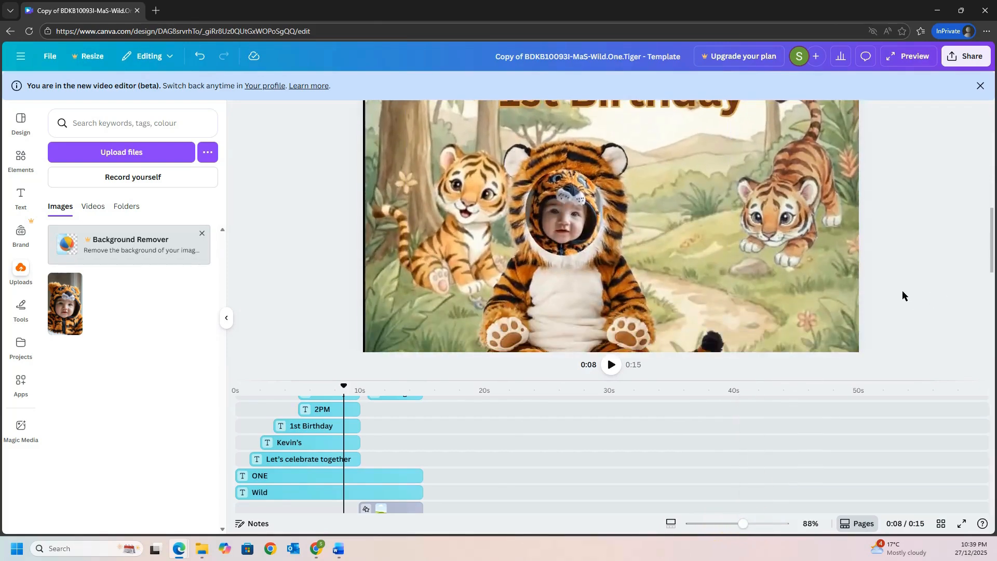
pyautogui.click(571, 216)
pyautogui.doubleClick(571, 216)
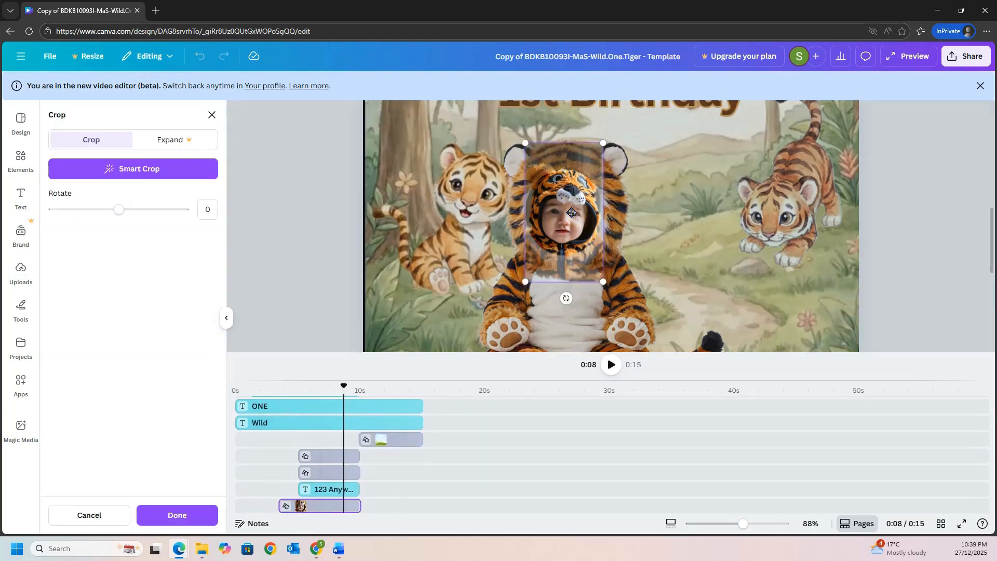
pyautogui.moveTo(603, 281); pyautogui.dragTo(620, 312)
pyautogui.moveTo(526, 144); pyautogui.dragTo(507, 111)
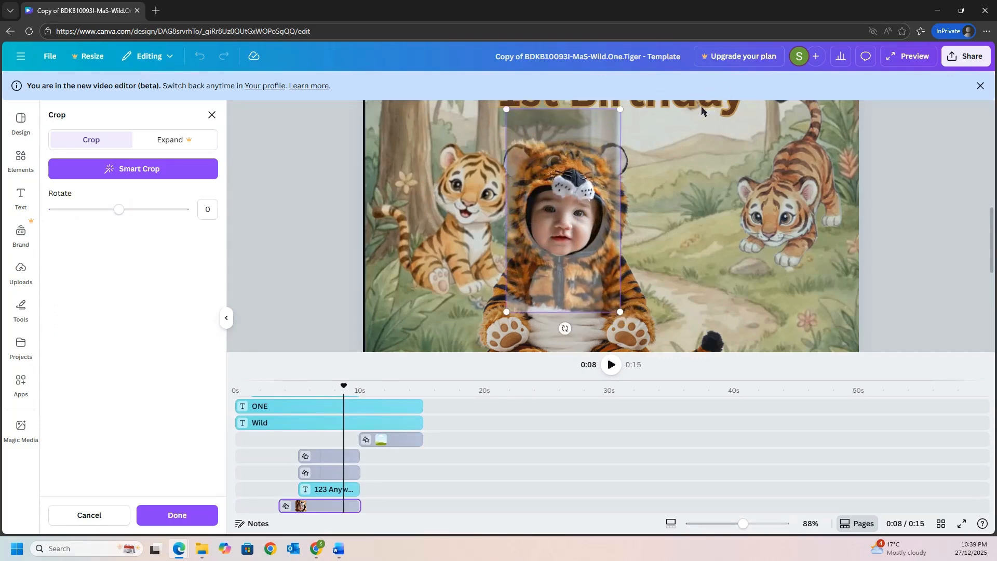
pyautogui.moveTo(623, 109); pyautogui.dragTo(630, 99)
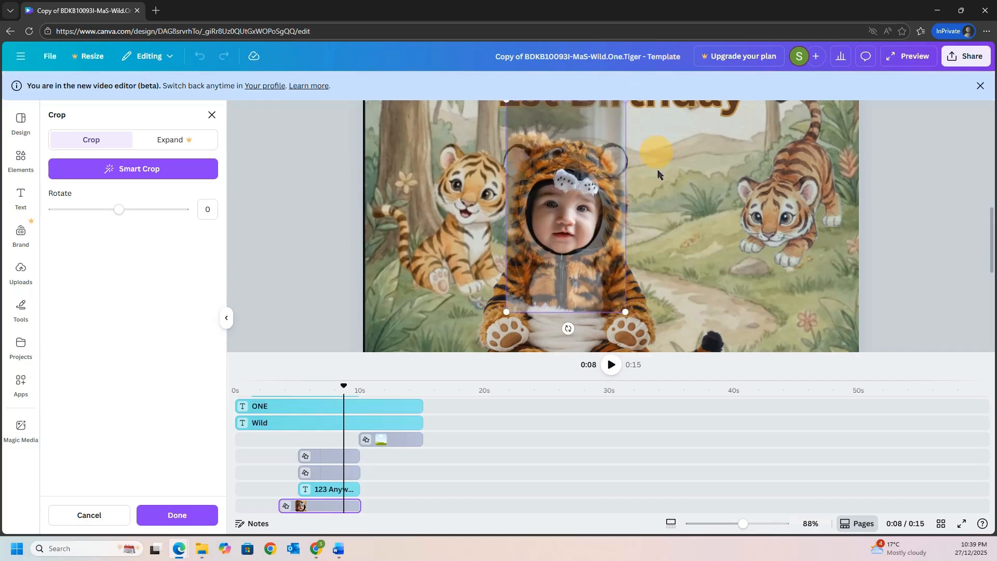
# - Reposition and further enlarge the photo so the baby's face fills the round opening, and apply the crop
pyautogui.moveTo(568, 248); pyautogui.dragTo(600, 244)
pyautogui.moveTo(625, 298); pyautogui.dragTo(637, 326)
pyautogui.moveTo(504, 328); pyautogui.dragTo(491, 329)
pyautogui.moveTo(572, 288); pyautogui.dragTo(570, 277)
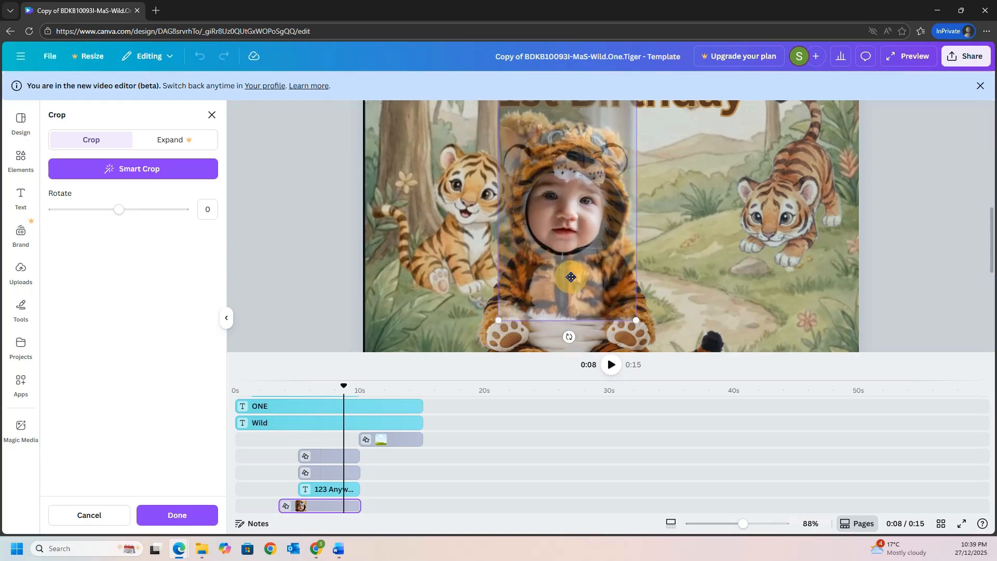
pyautogui.moveTo(636, 320); pyautogui.dragTo(639, 326)
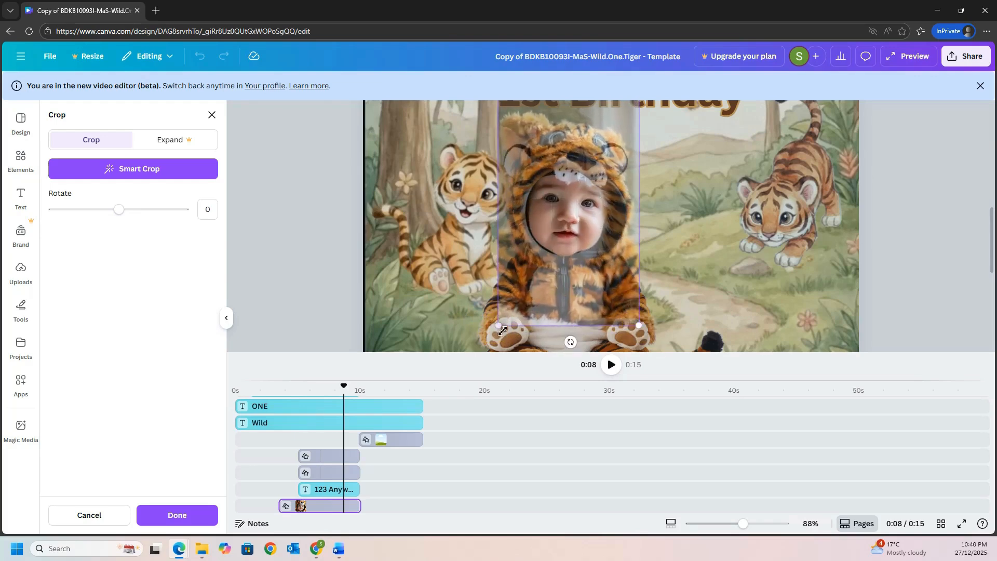
pyautogui.moveTo(498, 326); pyautogui.dragTo(495, 331)
pyautogui.click(564, 285)
pyautogui.moveTo(564, 285); pyautogui.dragTo(596, 281)
pyautogui.click(736, 239)
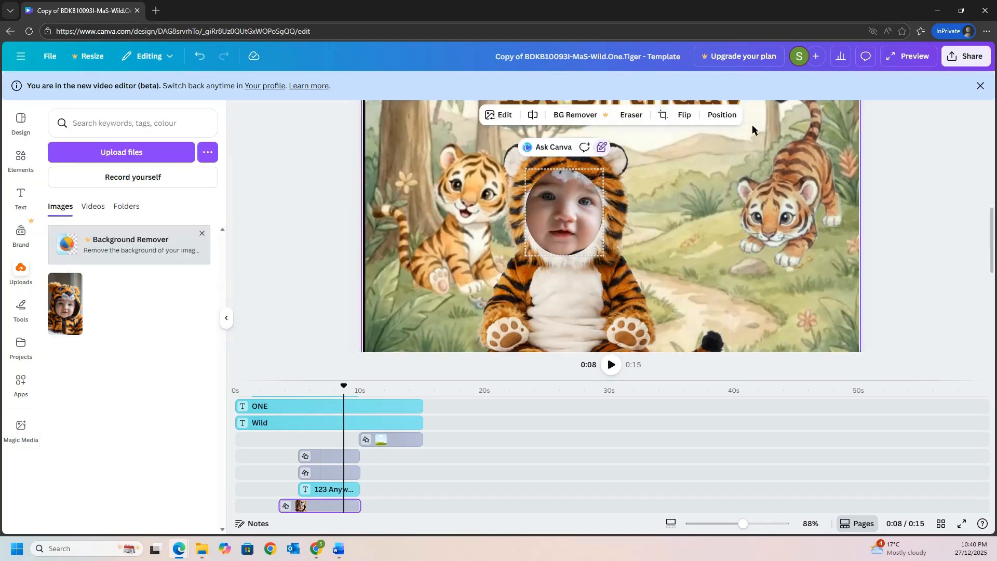
# - Refine the face frame's crop by nudging the photo and scaling it down slightly
pyautogui.doubleClick(565, 208)
pyautogui.moveTo(567, 214); pyautogui.dragTo(569, 224)
pyautogui.moveTo(638, 330); pyautogui.dragTo(636, 326)
pyautogui.click(672, 295)
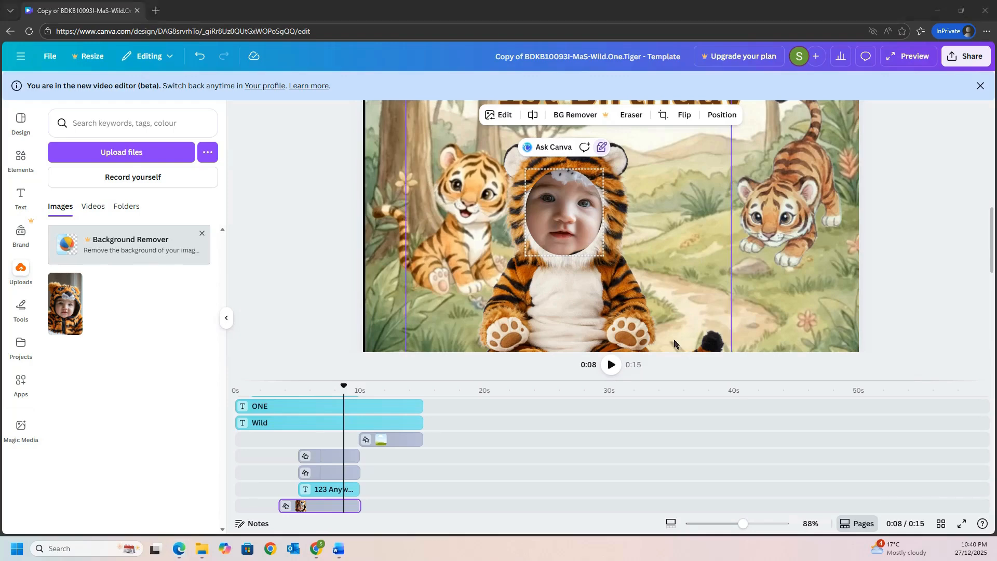
# - Go to the closing scene at about 0:12 and place the uploaded baby video in the wooden frame
pyautogui.click(273, 388)
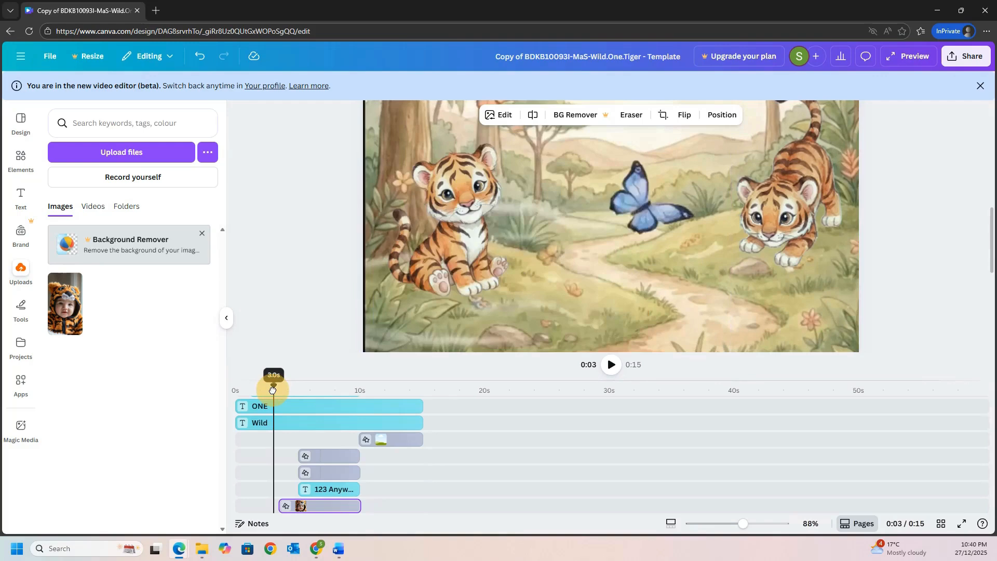
pyautogui.moveTo(272, 390); pyautogui.dragTo(392, 429)
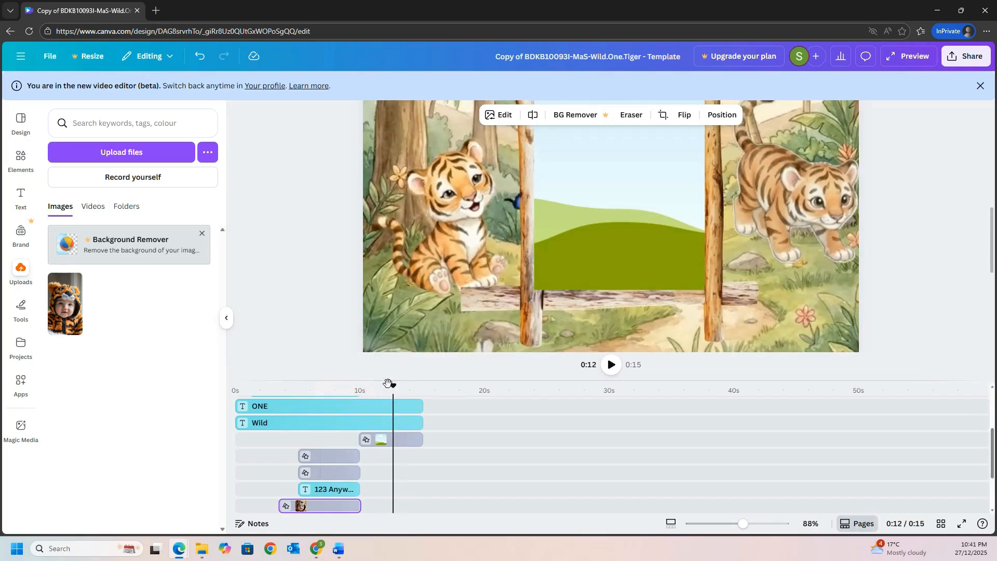
pyautogui.moveTo(393, 388)
pyautogui.mouseDown()
pyautogui.moveTo(356, 387)
pyautogui.moveTo(394, 396)
pyautogui.mouseUp()
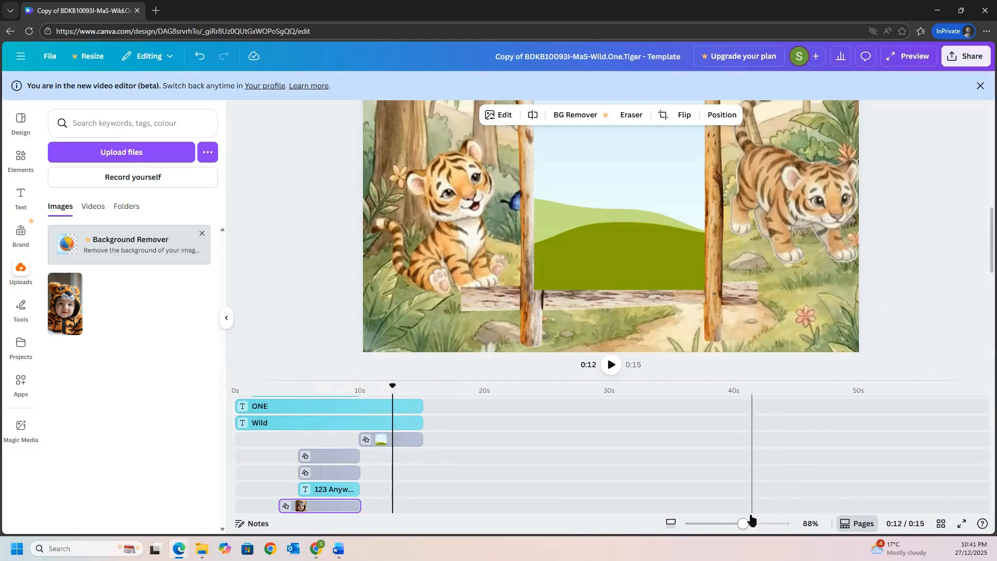
pyautogui.moveTo(745, 523); pyautogui.dragTo(725, 529)
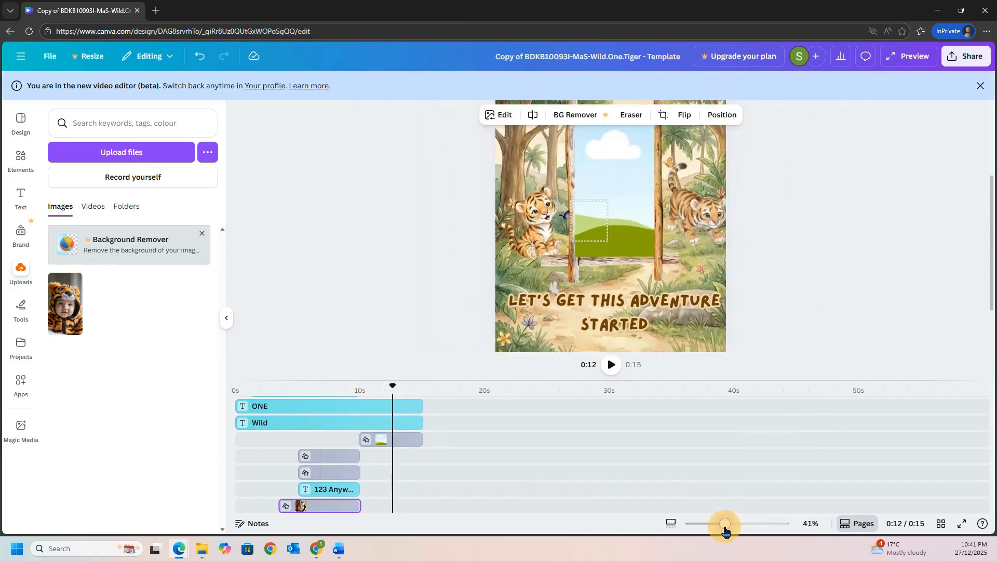
pyautogui.click(817, 407)
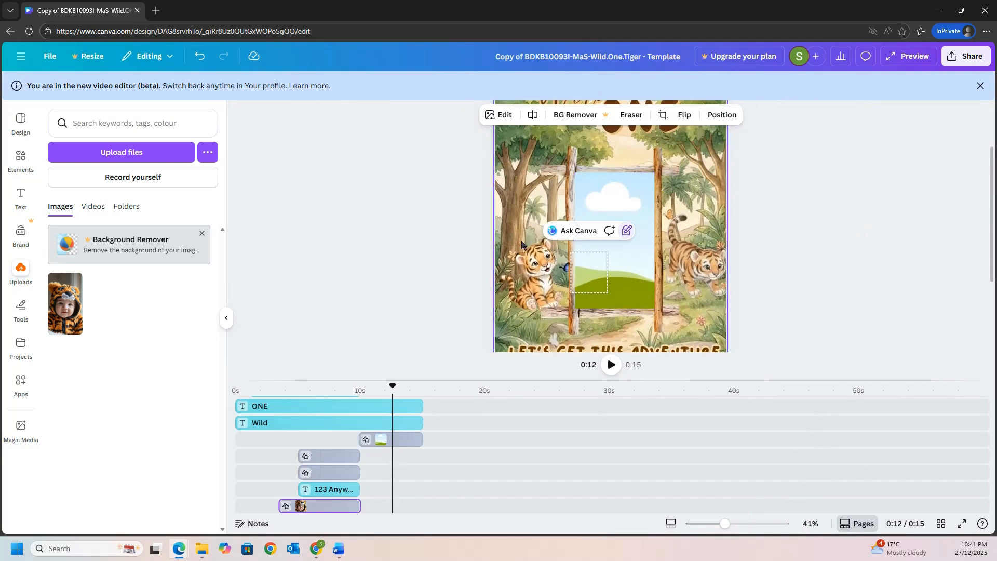
pyautogui.click(87, 207)
pyautogui.moveTo(70, 266); pyautogui.dragTo(613, 246)
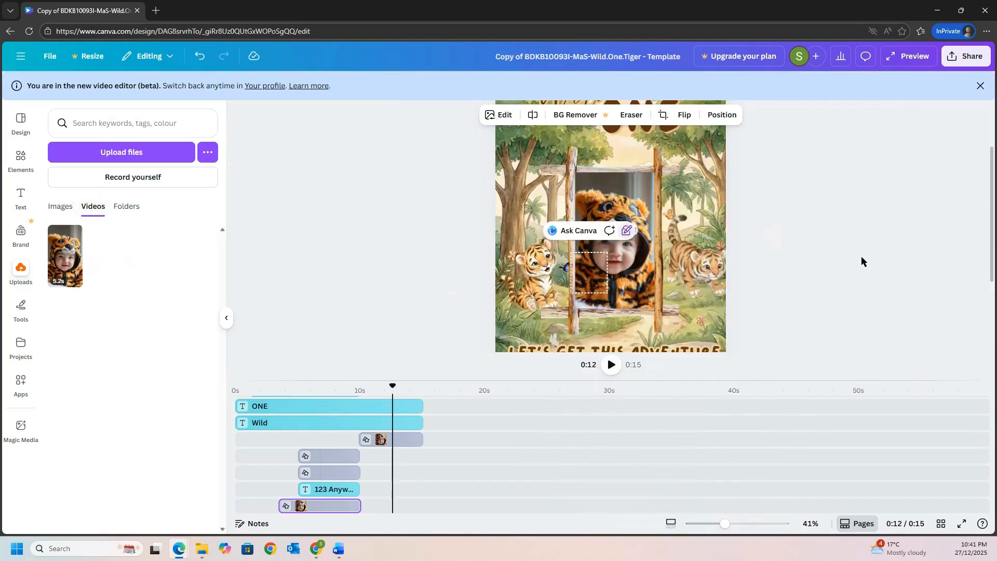
# - Shift the baby video slightly upward inside the wooden frame's crop and apply it
pyautogui.doubleClick(653, 275)
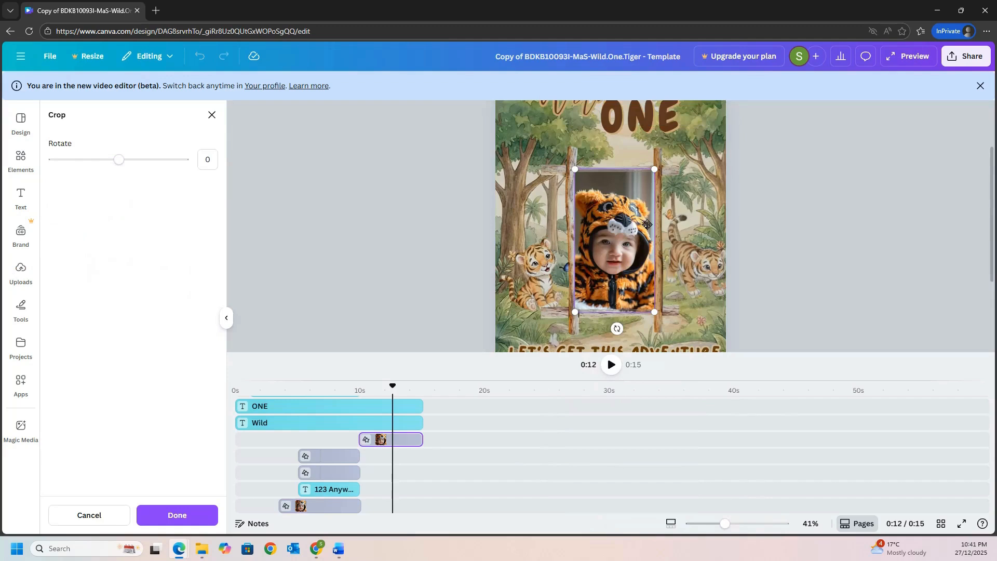
pyautogui.moveTo(621, 227)
pyautogui.mouseDown()
pyautogui.moveTo(624, 236)
pyautogui.moveTo(630, 192)
pyautogui.moveTo(623, 223)
pyautogui.moveTo(629, 193)
pyautogui.moveTo(610, 214)
pyautogui.mouseUp()
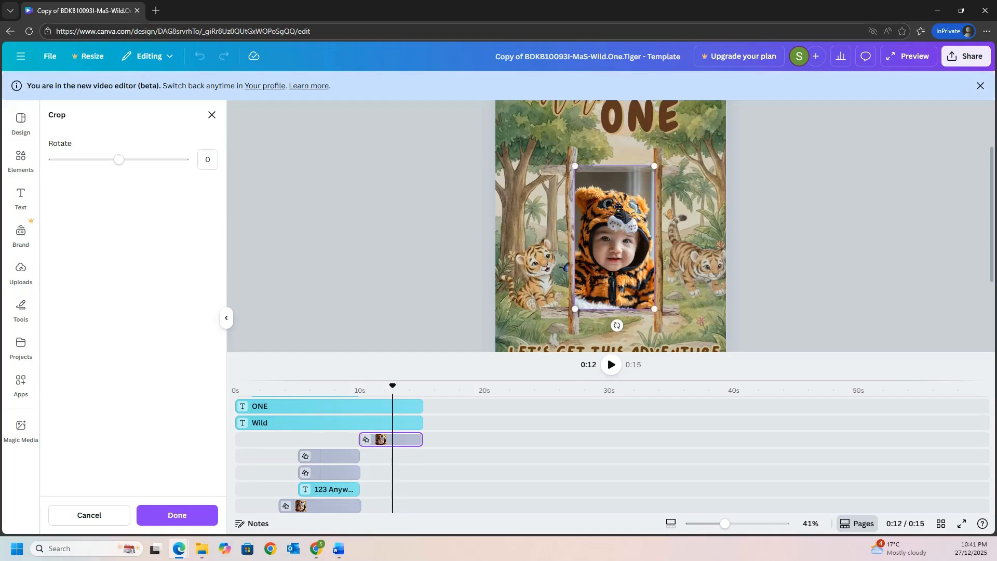
pyautogui.click(864, 243)
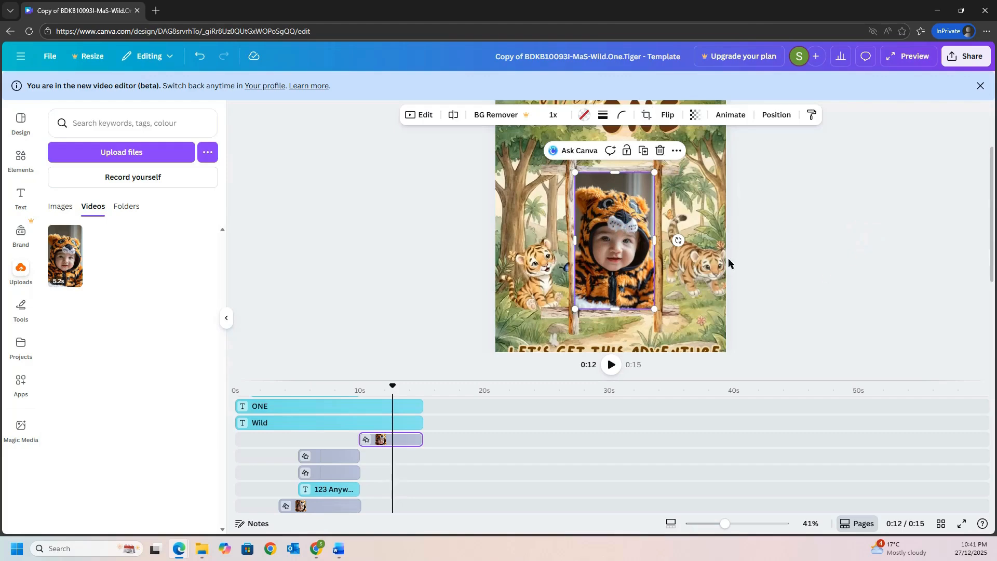
# - Play the invitation from about 0:09 to check the closing scene with the baby video
pyautogui.moveTo(394, 387); pyautogui.dragTo(359, 399)
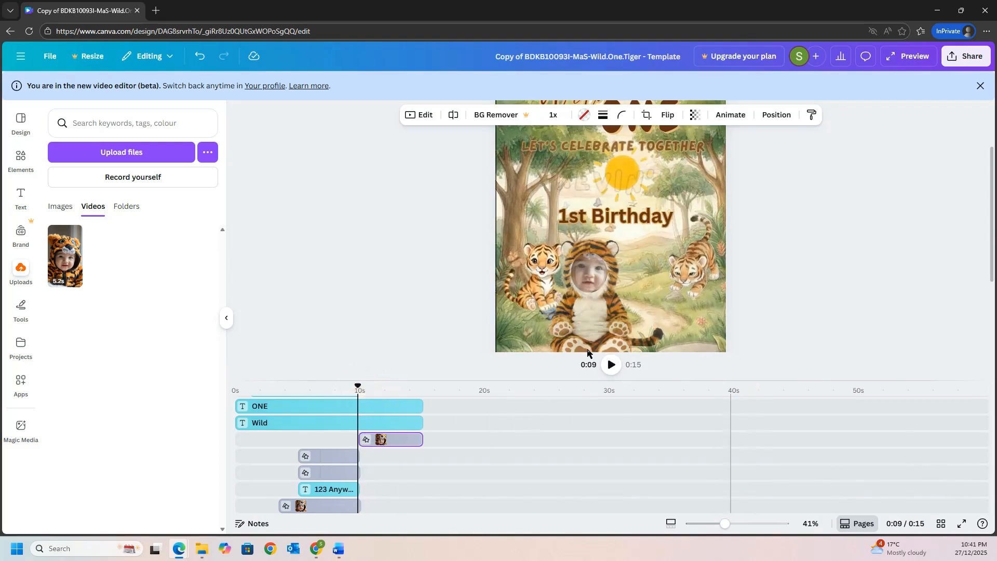
pyautogui.click(610, 365)
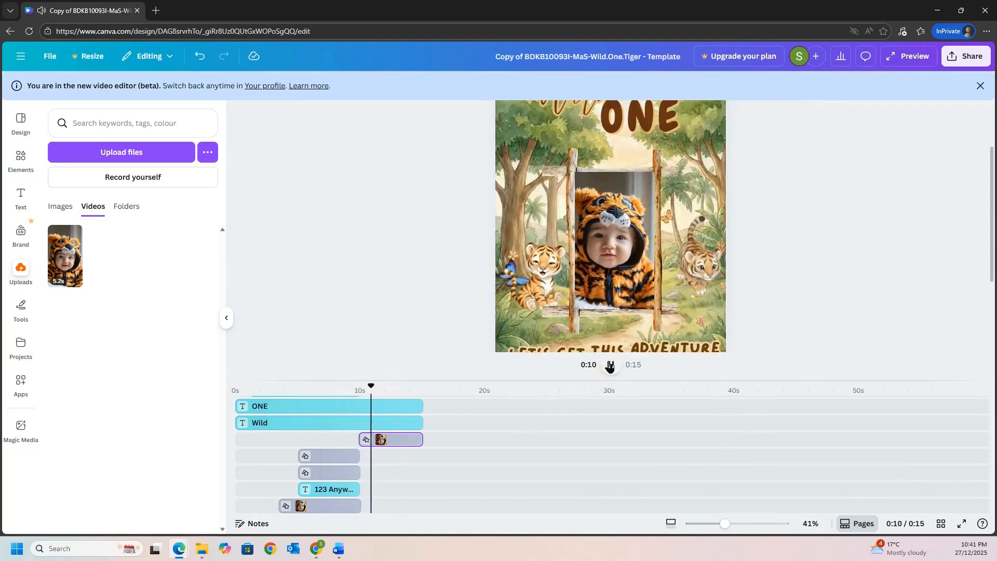